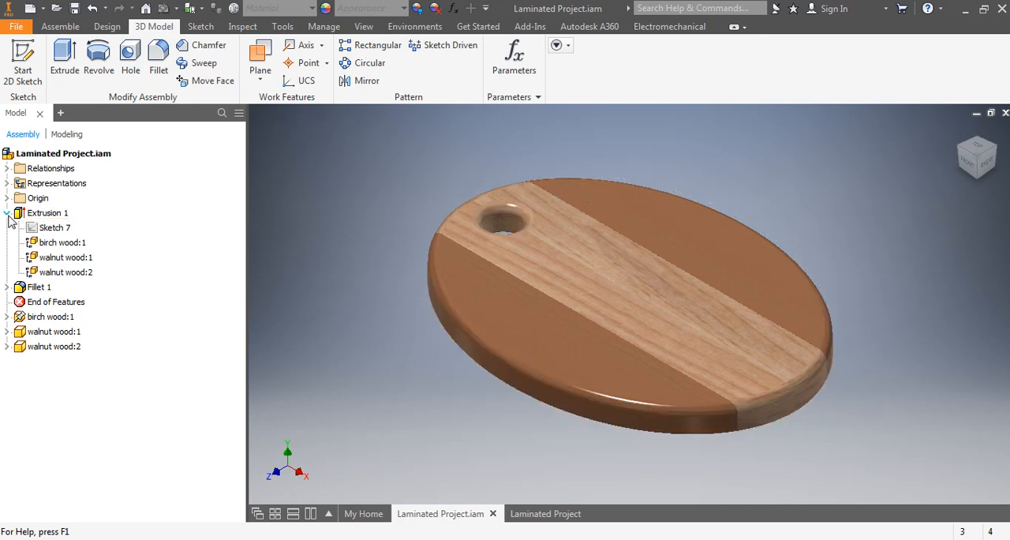
Step: Open Sketch 7 of Extrusion 1 for editing and delete the two diagonal construction lines of the rectangle
left_click(7, 214)
left_click(7, 214)
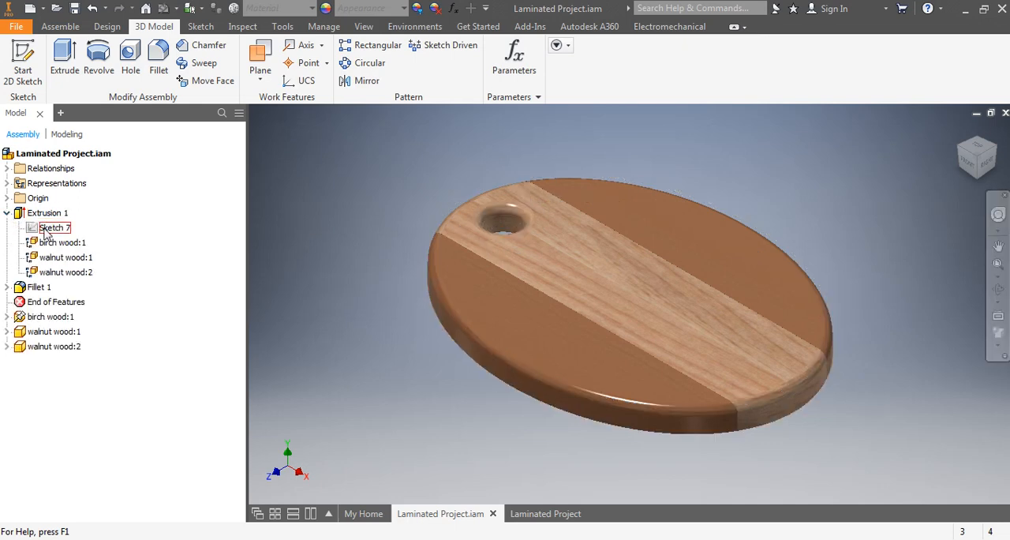
left_click(45, 228)
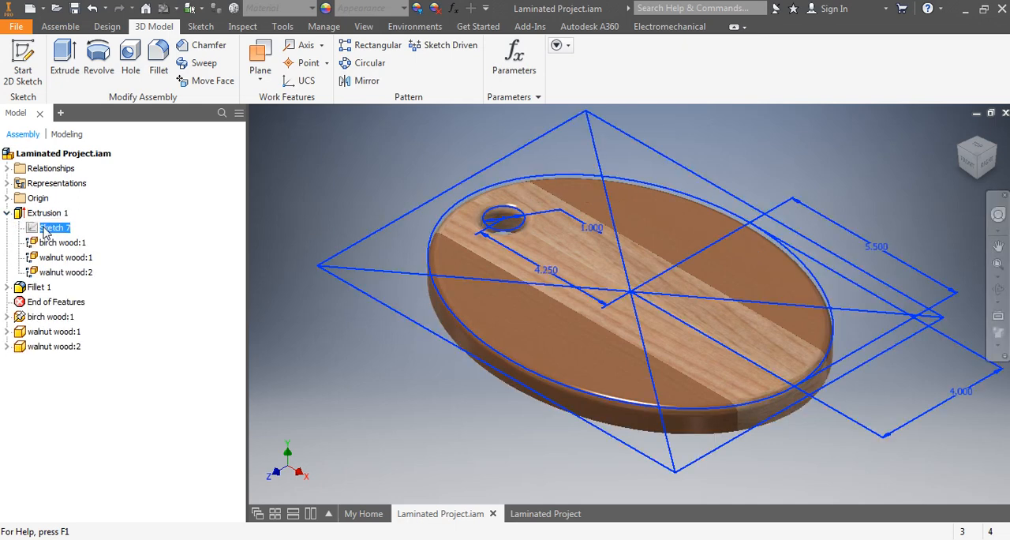
double_click(365, 275)
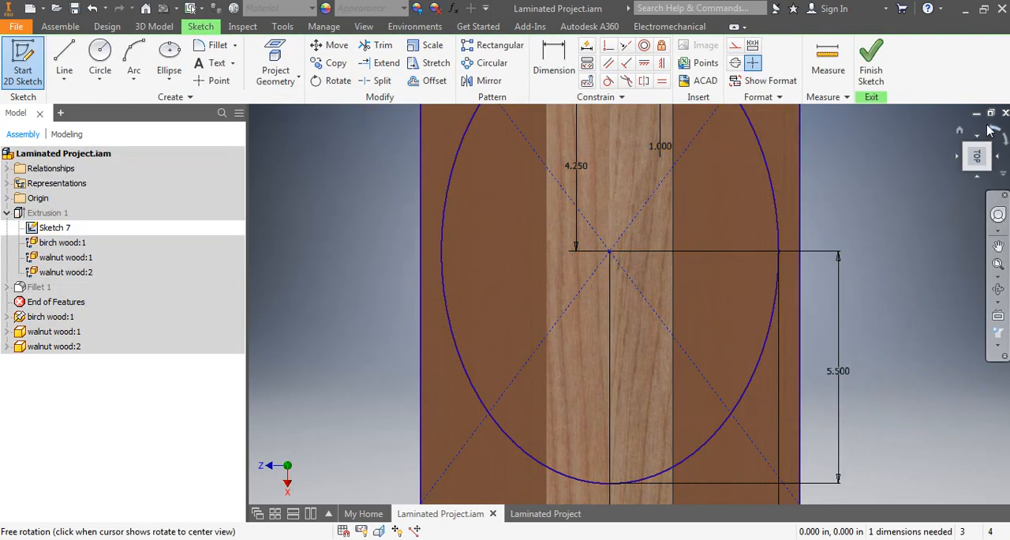
left_click(993, 128)
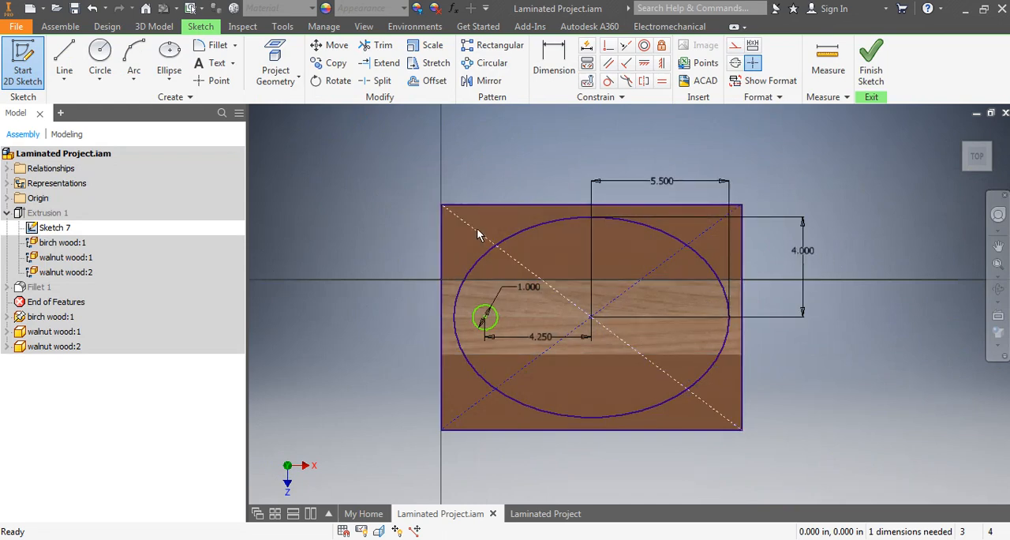
key("Delete")
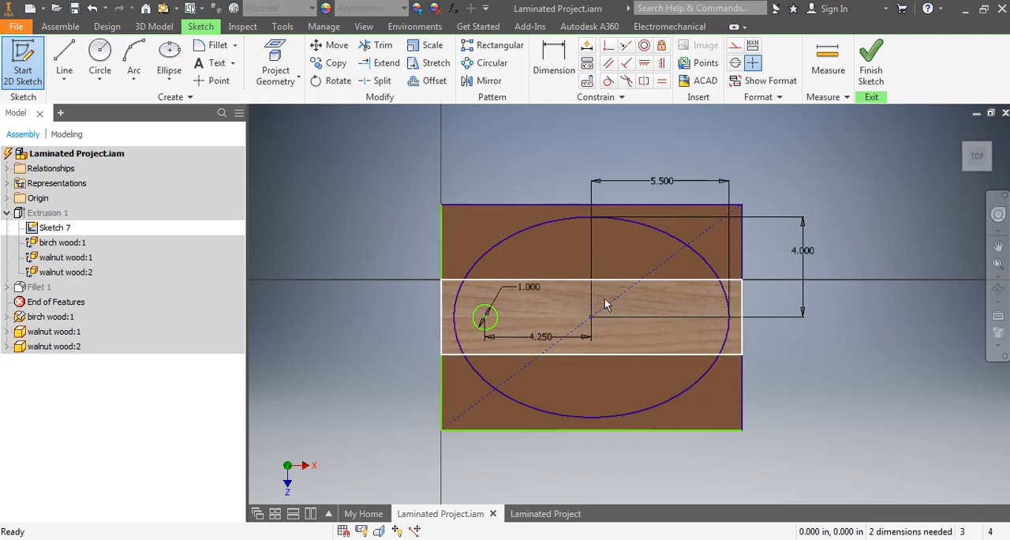
key("Delete")
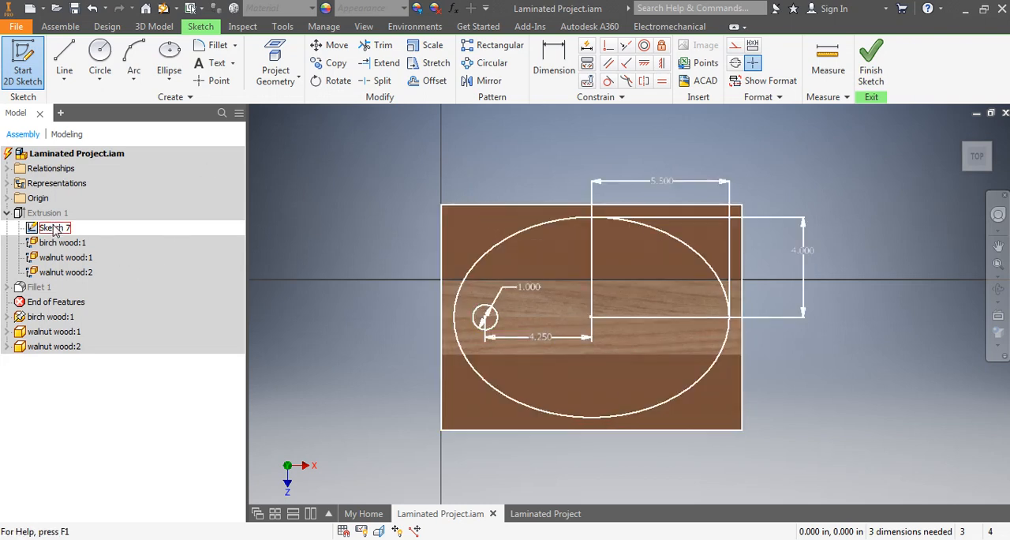
Step: Start exporting Sketch 7 to a file with AutoCAD DXF (*.dxf) as the file type
left_click(55, 229)
right_click(56, 229)
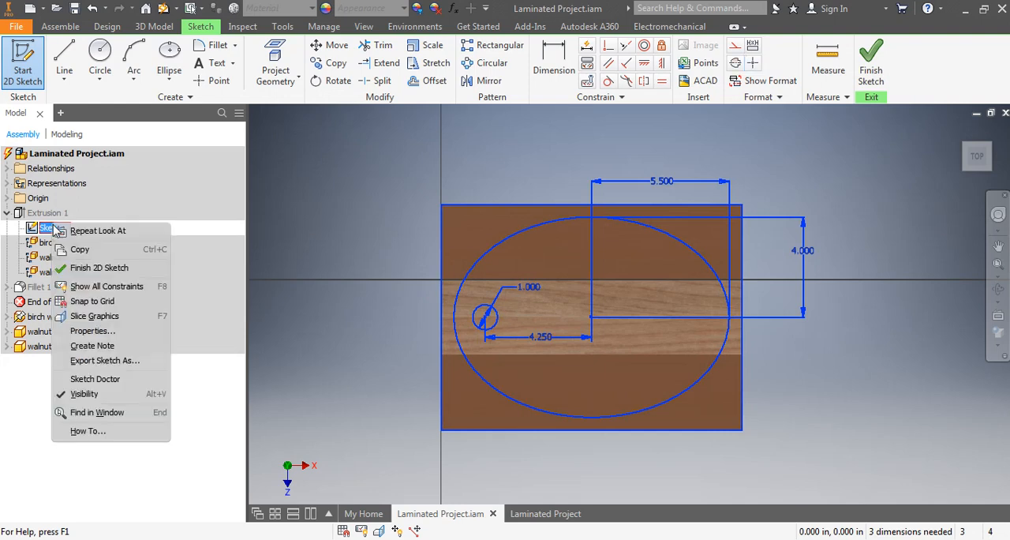
left_click(93, 363)
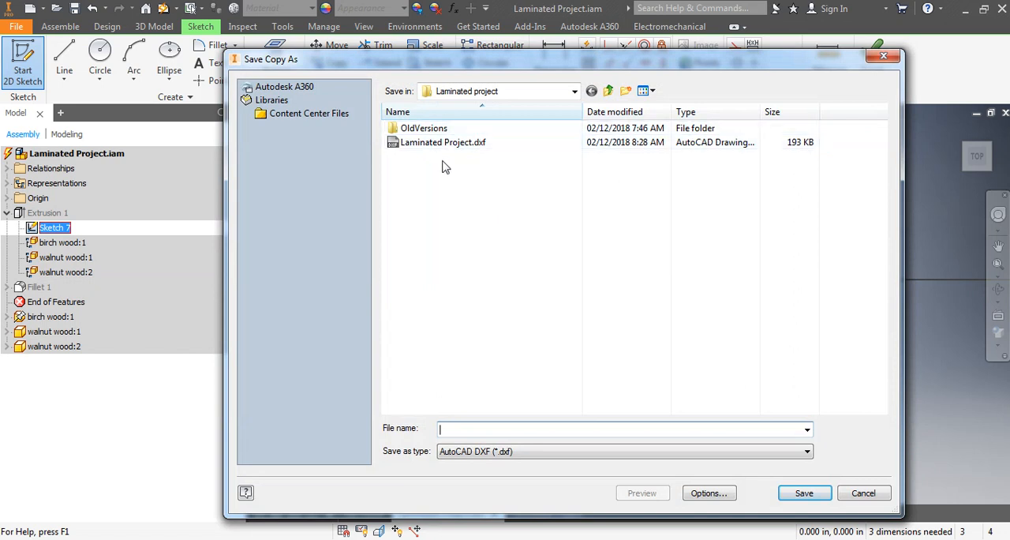
left_click(509, 456)
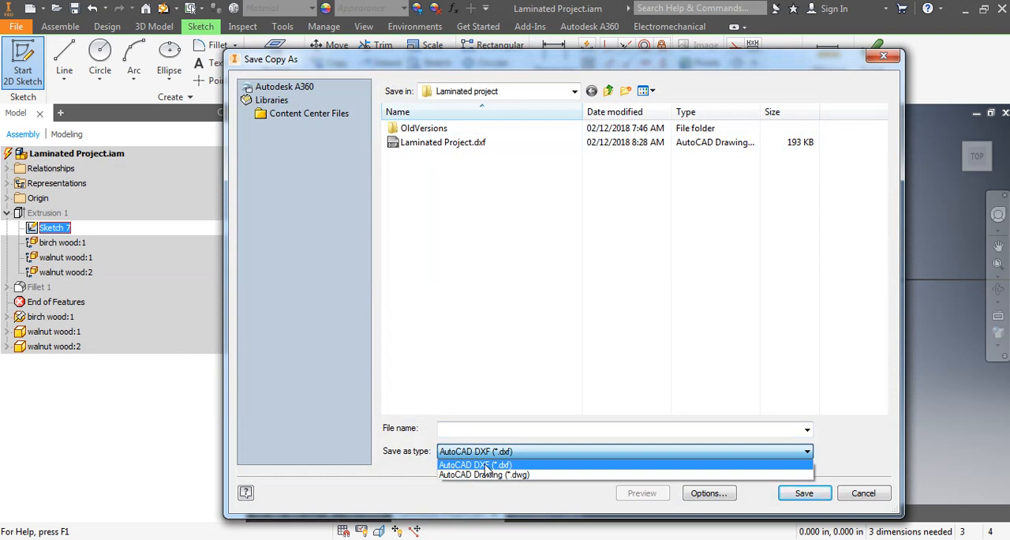
left_click(486, 466)
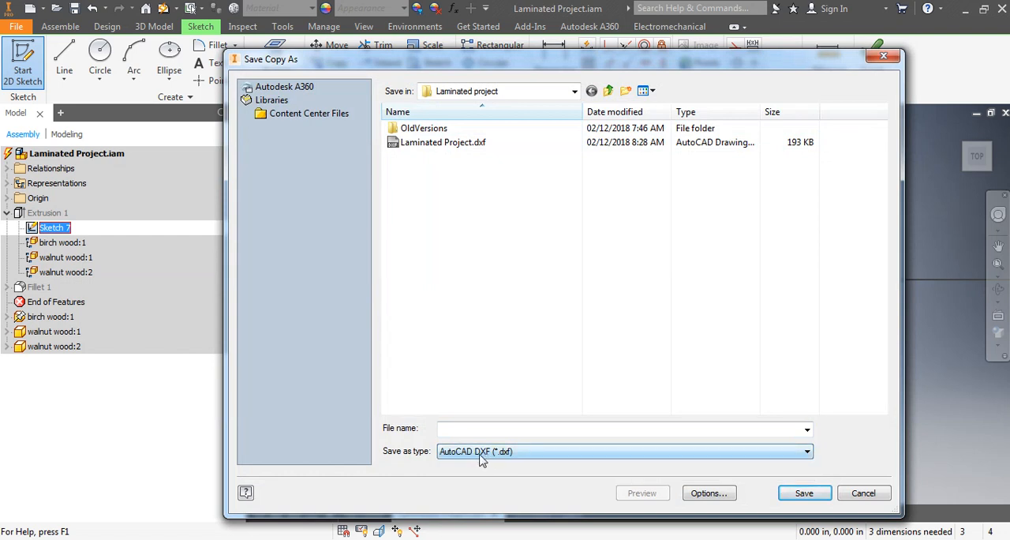
Step: Configure the DXF export with file version AutoCAD 2000/LT 2000 DXF and data scaling Base View Scale - Model Space
left_click(710, 494)
left_click(639, 196)
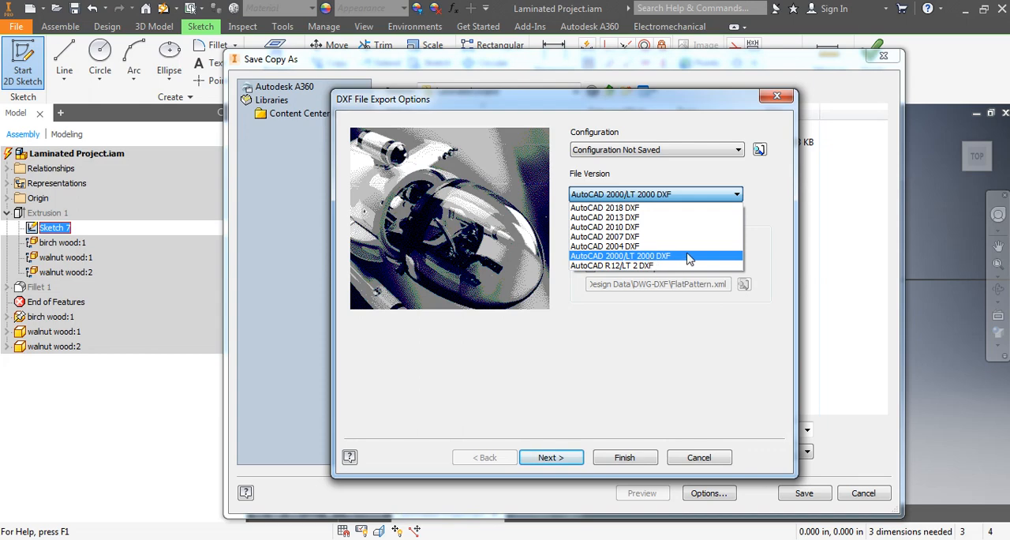
left_click(670, 256)
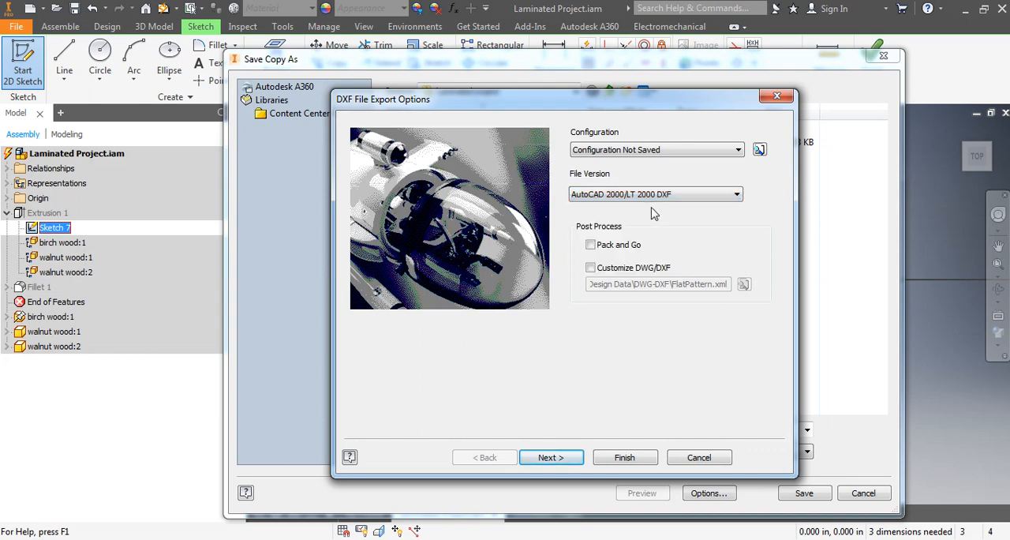
left_click(553, 457)
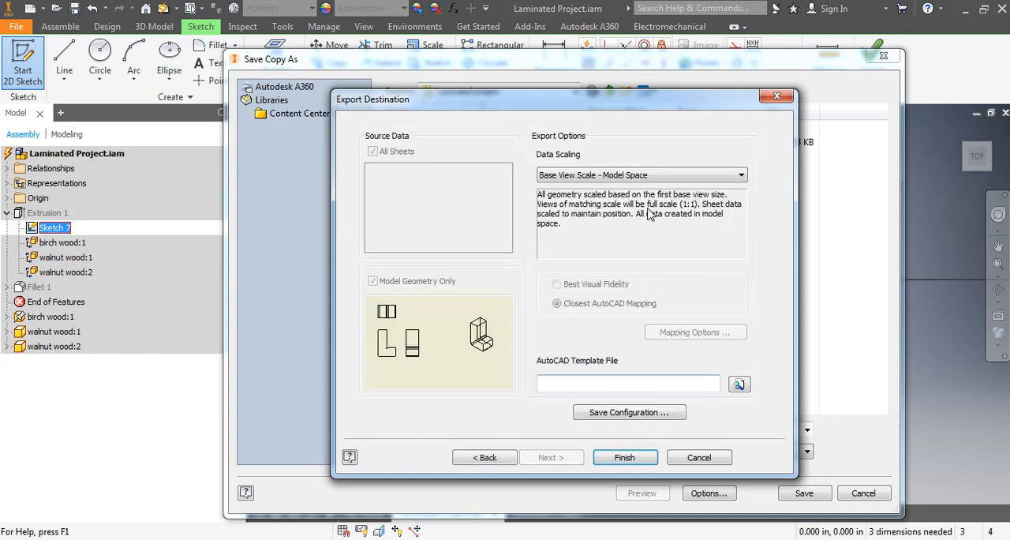
left_click(628, 175)
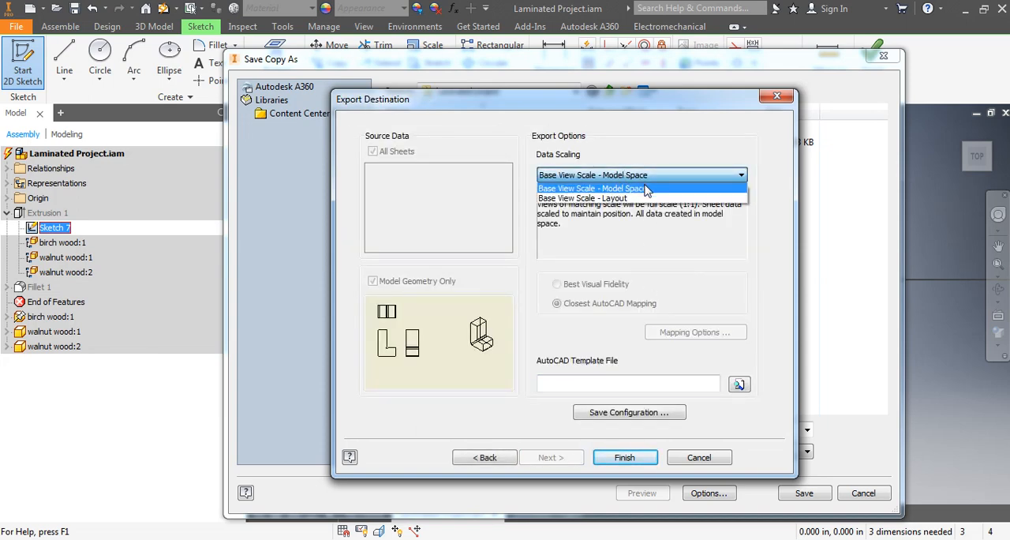
left_click(645, 190)
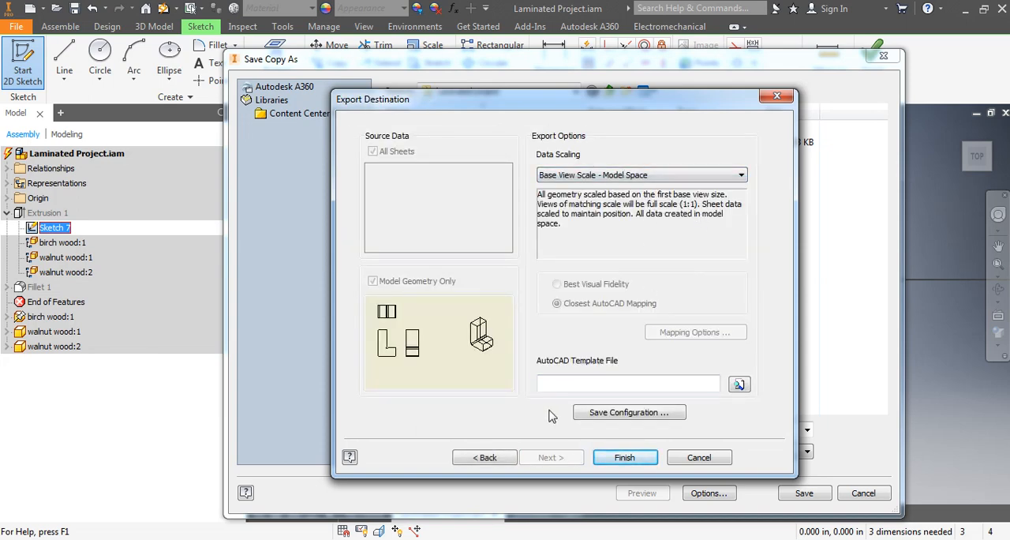
left_click(625, 458)
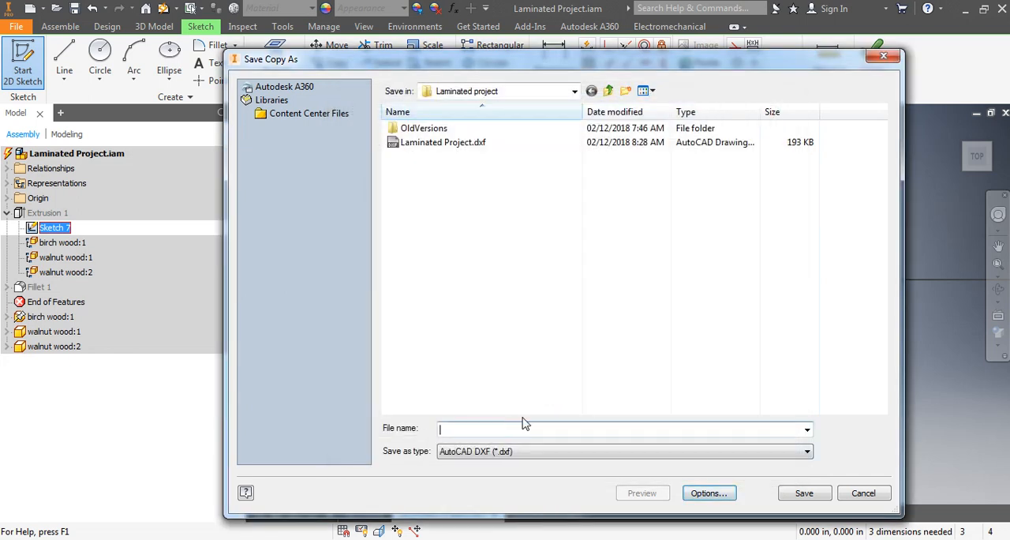
Step: Name the DXF "Laminated Project - " followed by the student's or owner's surname, and save it in the Laminated project folder
left_click(450, 143)
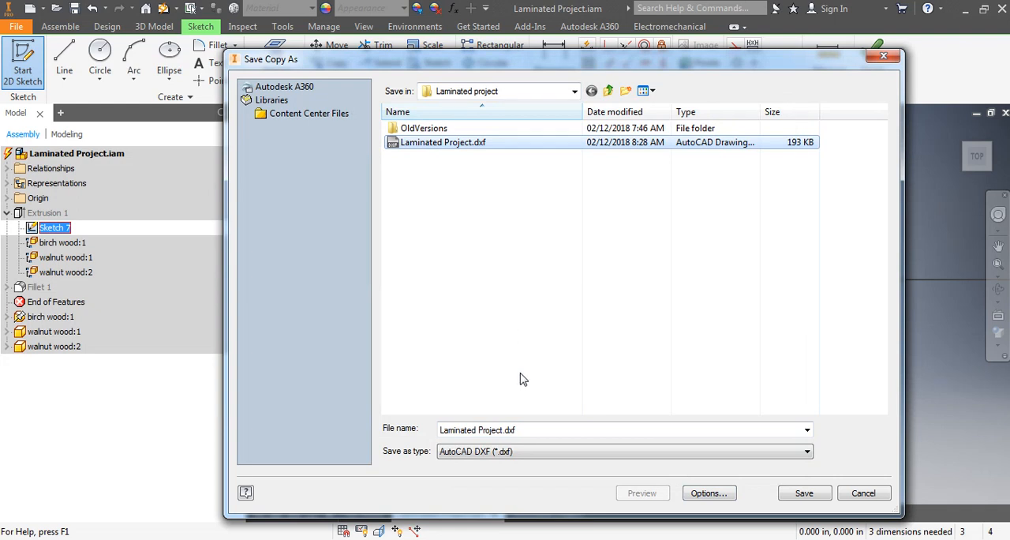
left_click(441, 429)
left_click(511, 429)
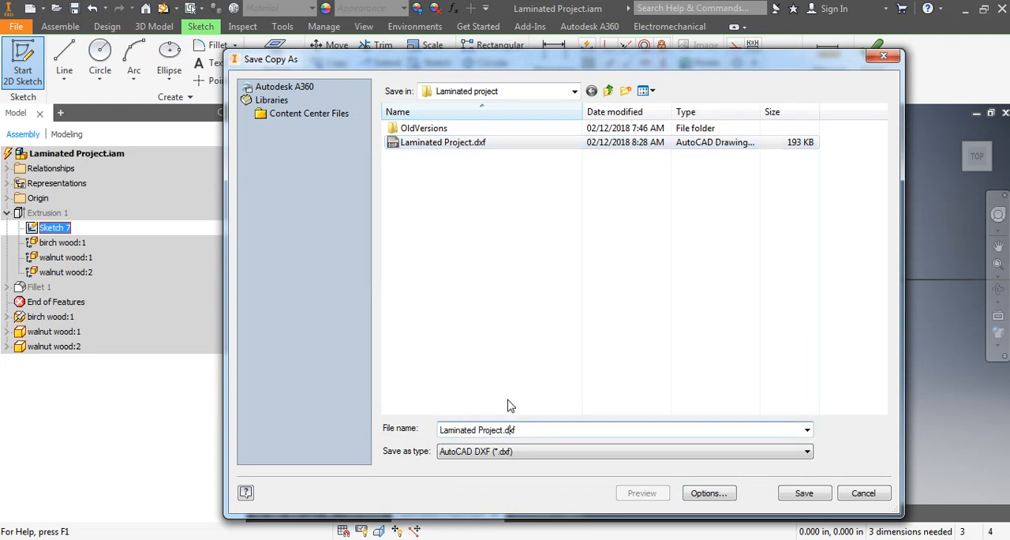
type("Claa")
type(" Claassen")
left_click(802, 493)
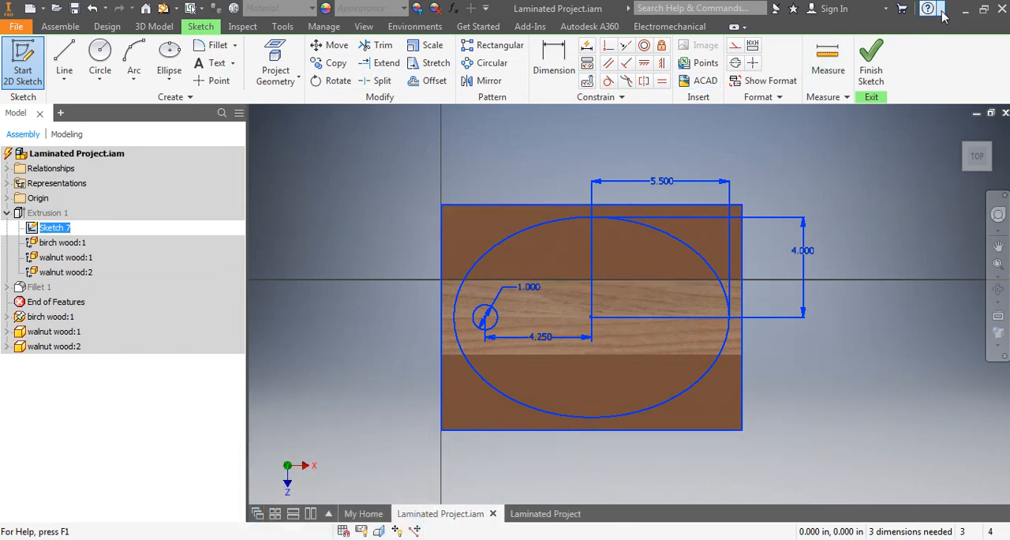
Step: Switch to VCarve Pro 9.5 and create a new file
left_click(965, 9)
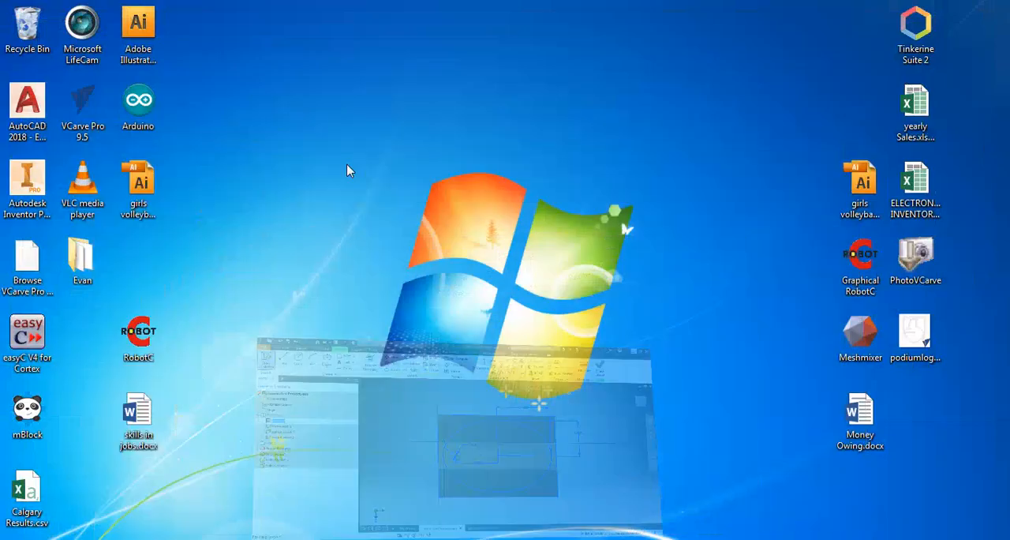
double_click(82, 108)
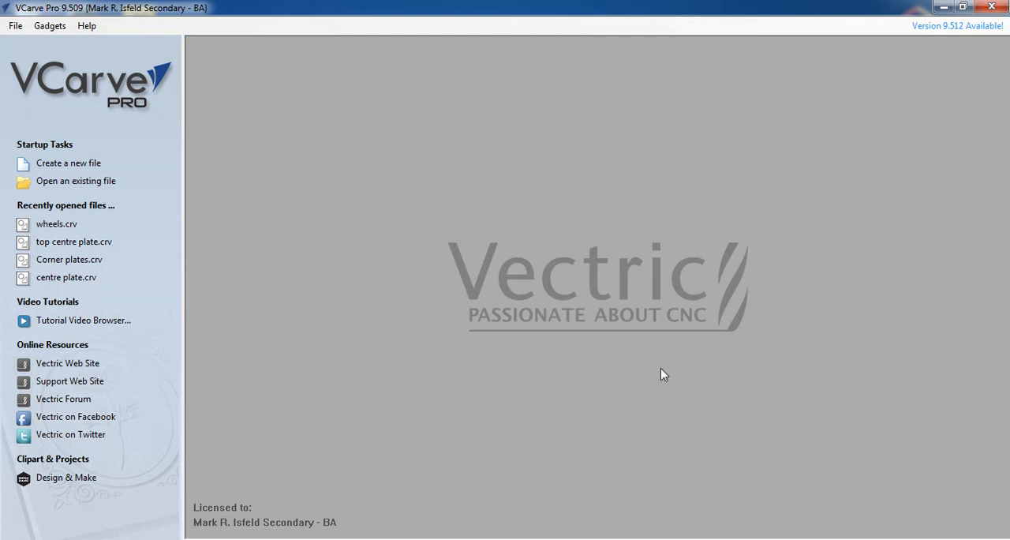
left_click(63, 169)
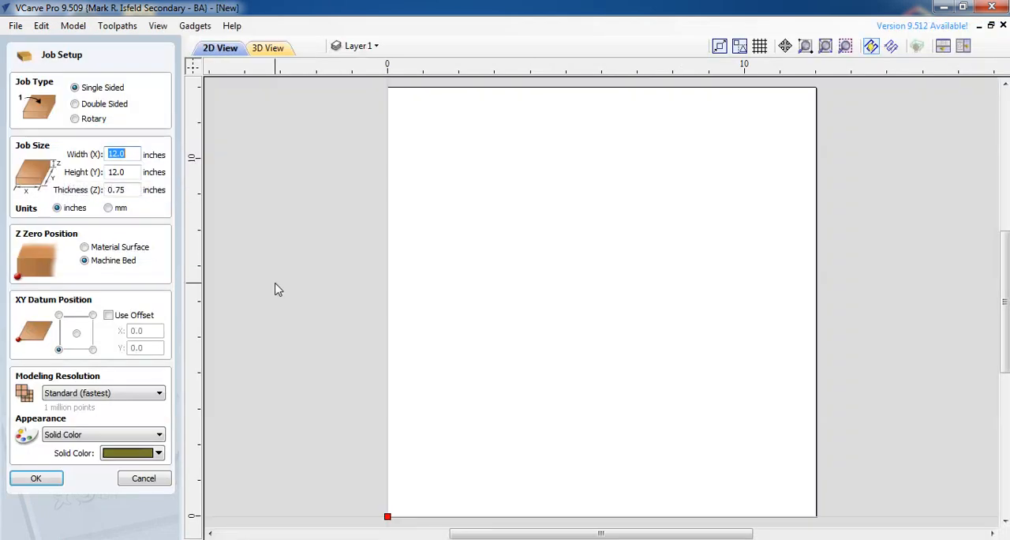
Step: Set the job height to 9 inches and thickness to .7 inches, leave the datum offset off, and accept the job setup
left_click(128, 154)
left_click_drag(134, 153, 106, 173)
left_click(130, 171)
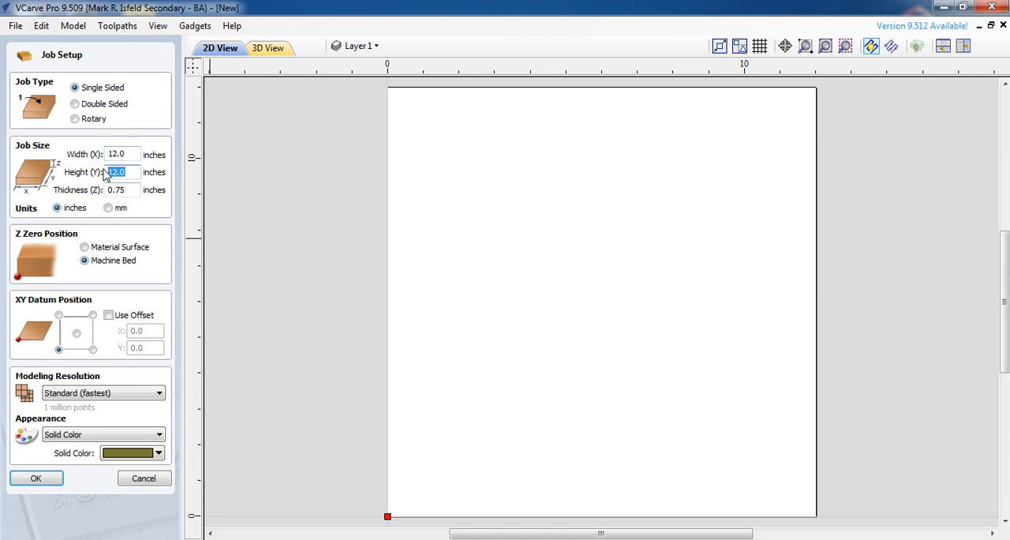
type("9")
left_click(123, 153)
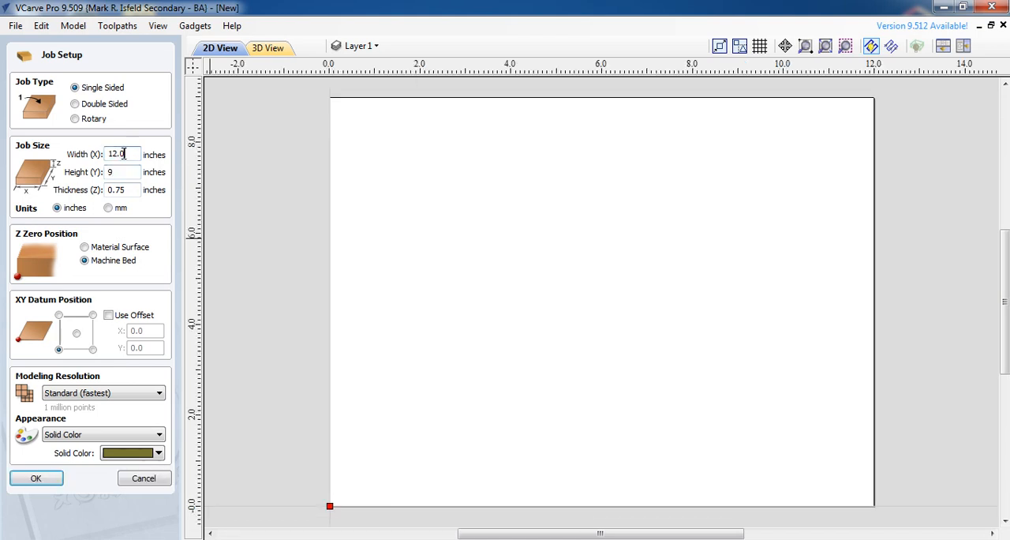
left_click_drag(130, 190, 96, 193)
type(".")
left_click(109, 315)
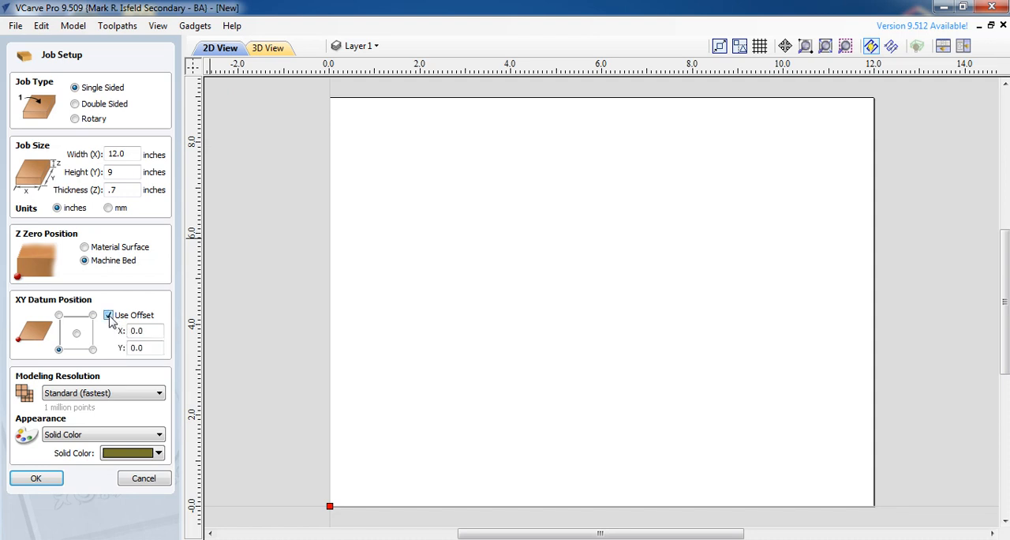
left_click(109, 316)
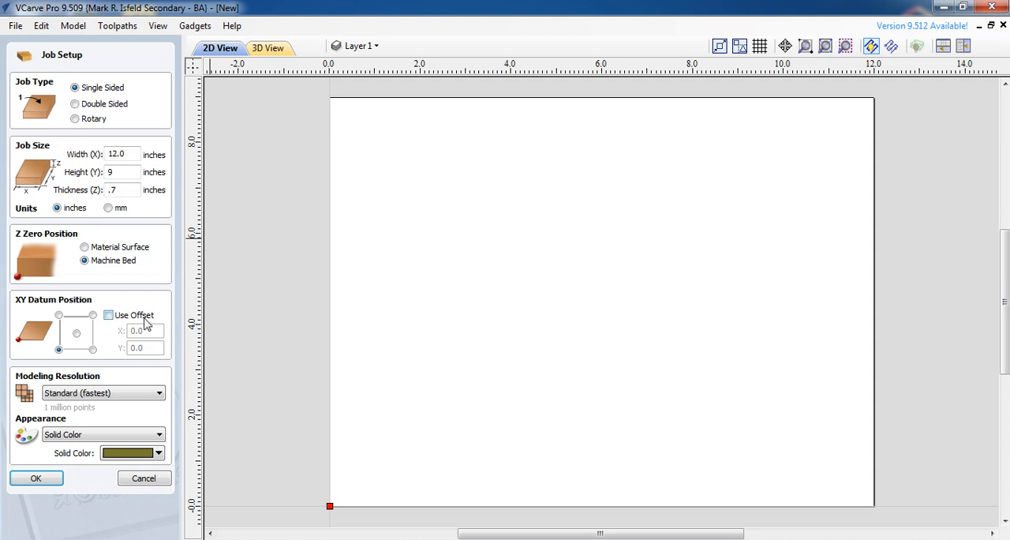
key("Return")
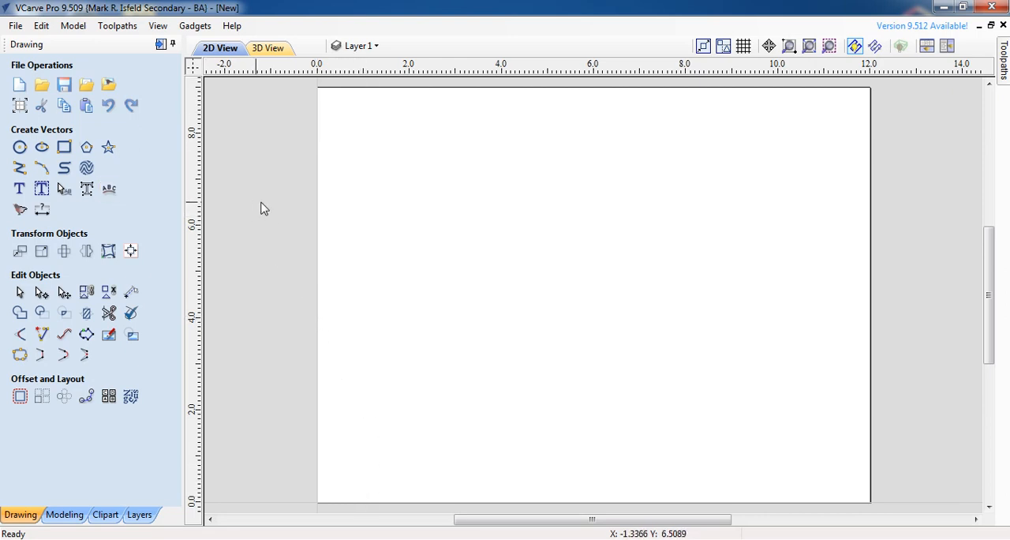
Step: Import the vectors from the Laminated Project DXF whose file name ends with the surname
left_click(87, 89)
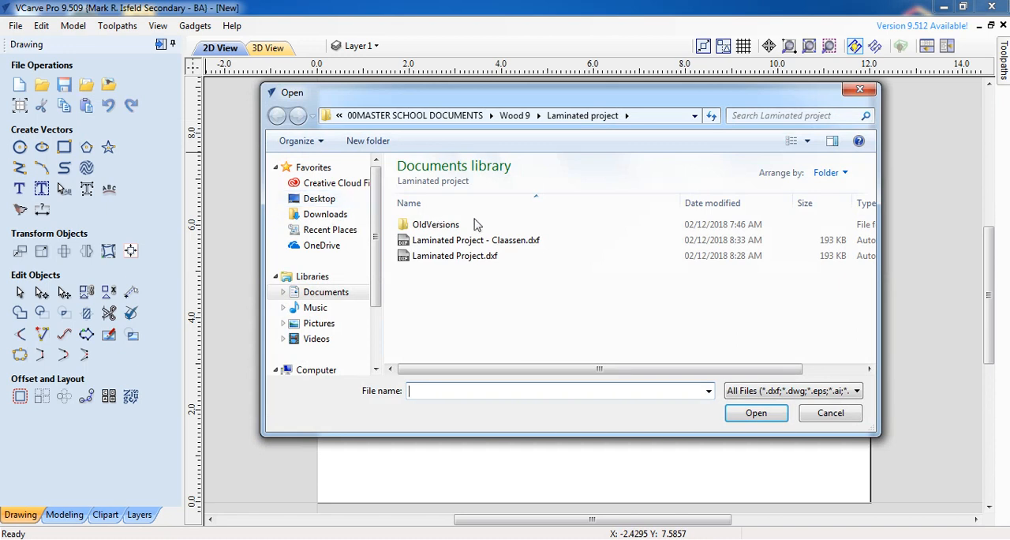
left_click(493, 243)
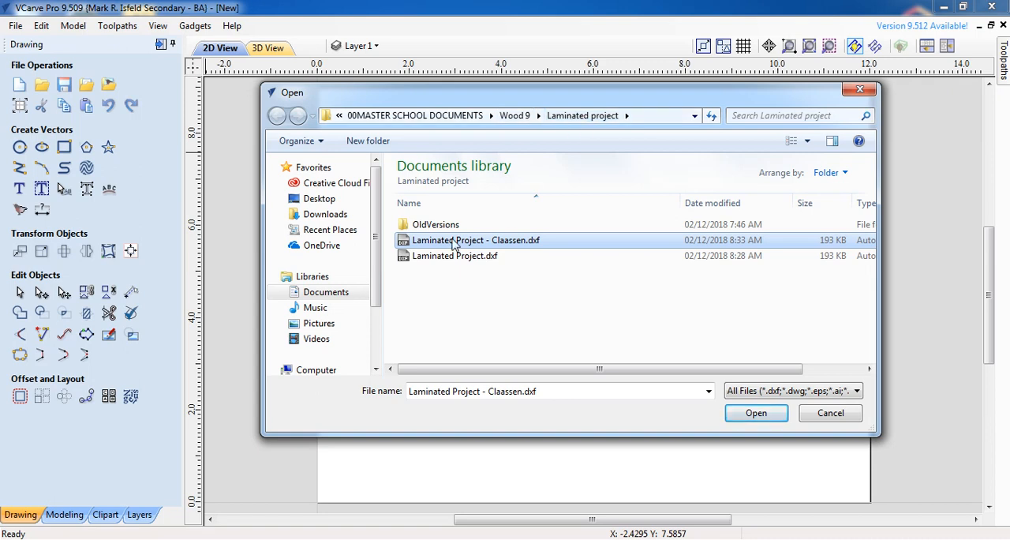
left_click(753, 418)
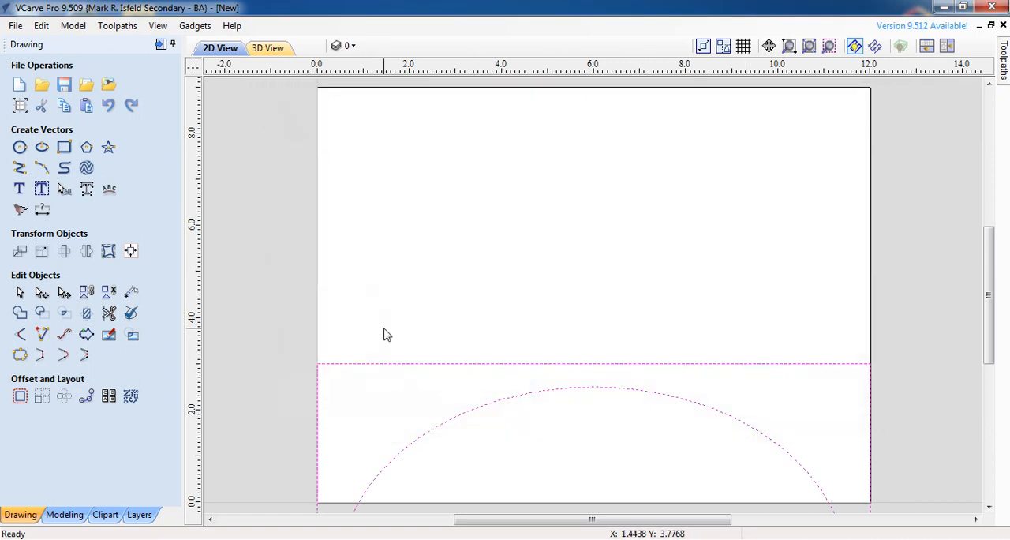
Step: Center the imported vectors on the material both horizontally and vertically, then deselect them
scroll(386, 334, "down", 1)
scroll(494, 385, "down", 1)
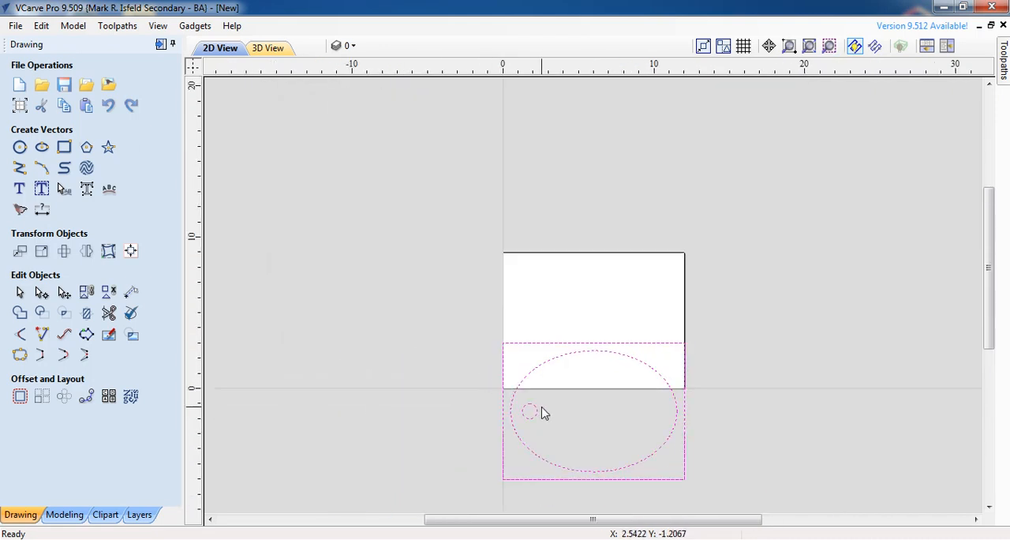
middle_click_drag(541, 410, 413, 359)
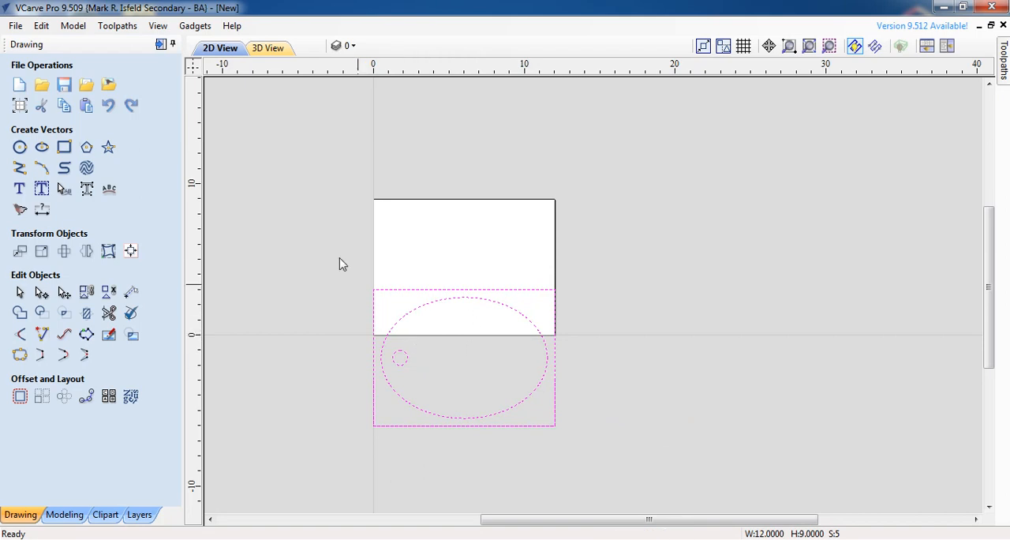
left_click(131, 252)
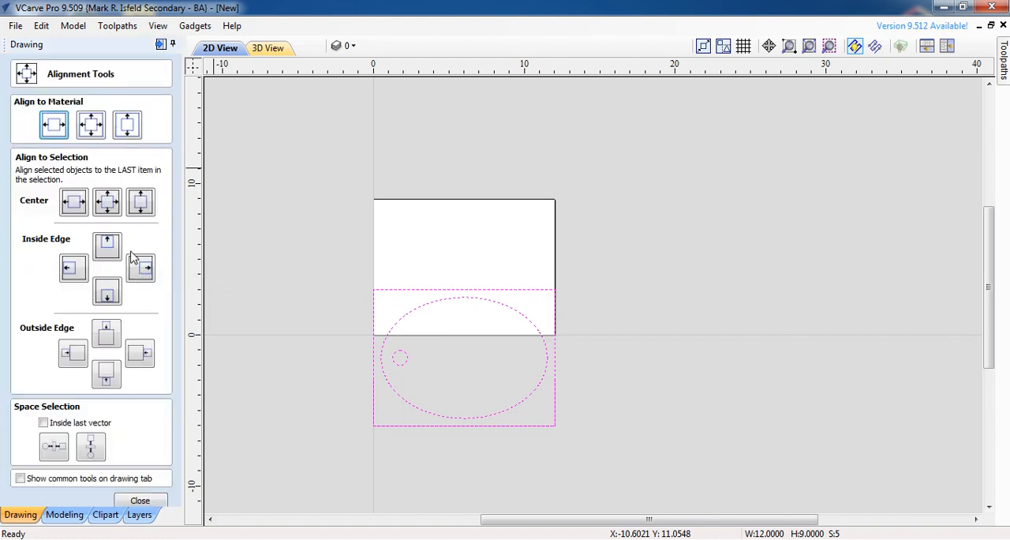
left_click(92, 125)
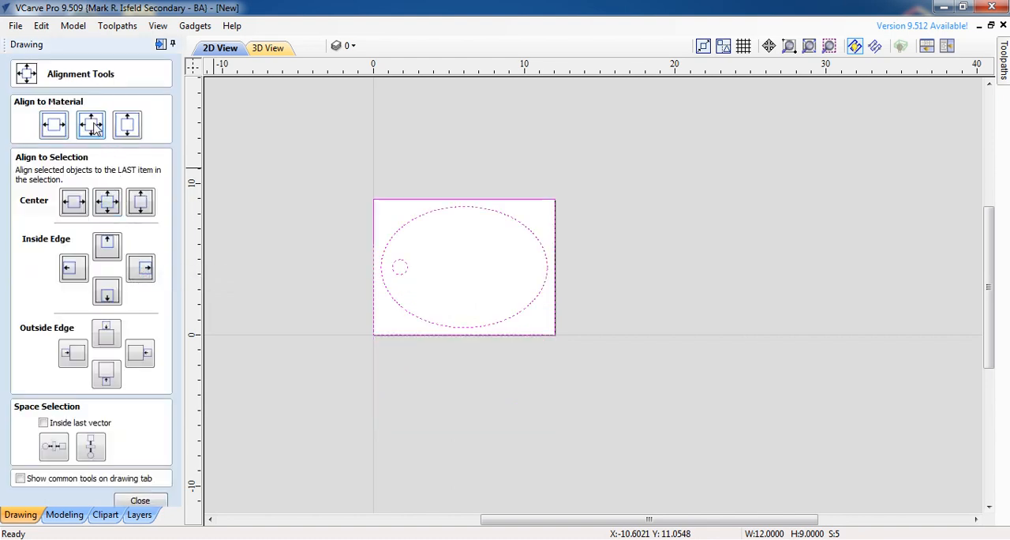
left_click(268, 242)
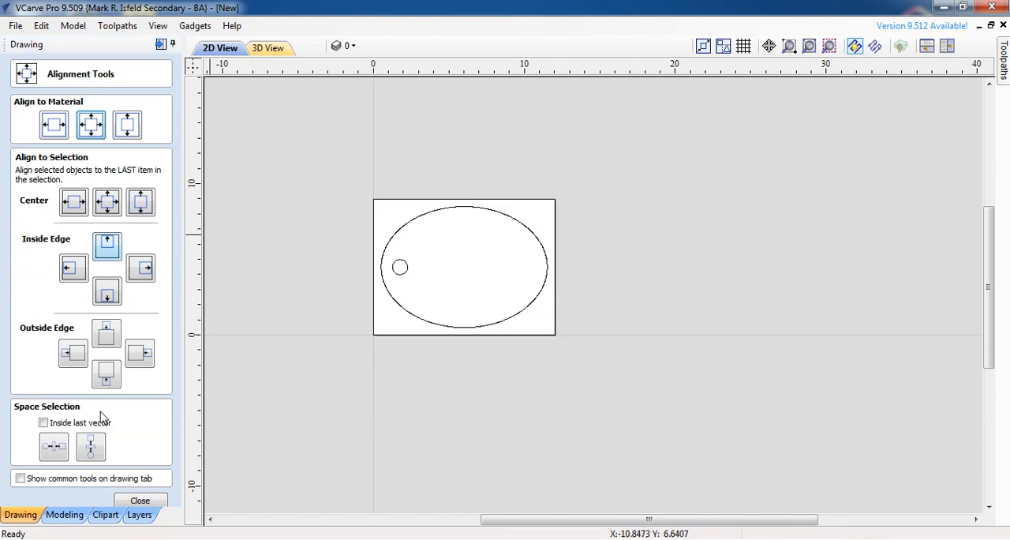
Step: Close the alignment tools and delete the imported border vector running along the upper edge of the material
left_click(130, 503)
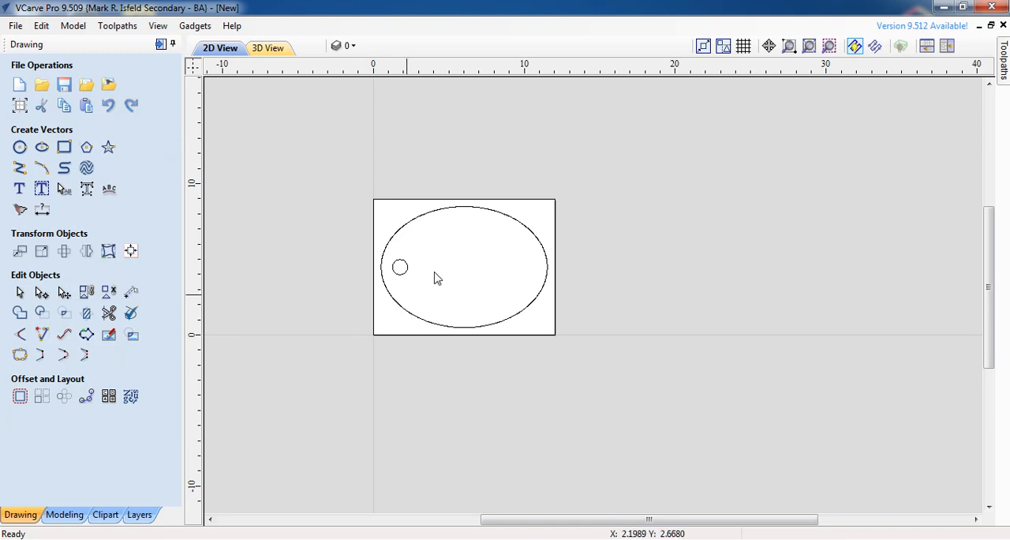
scroll(442, 261, "up", 2)
scroll(584, 224, "up", 1)
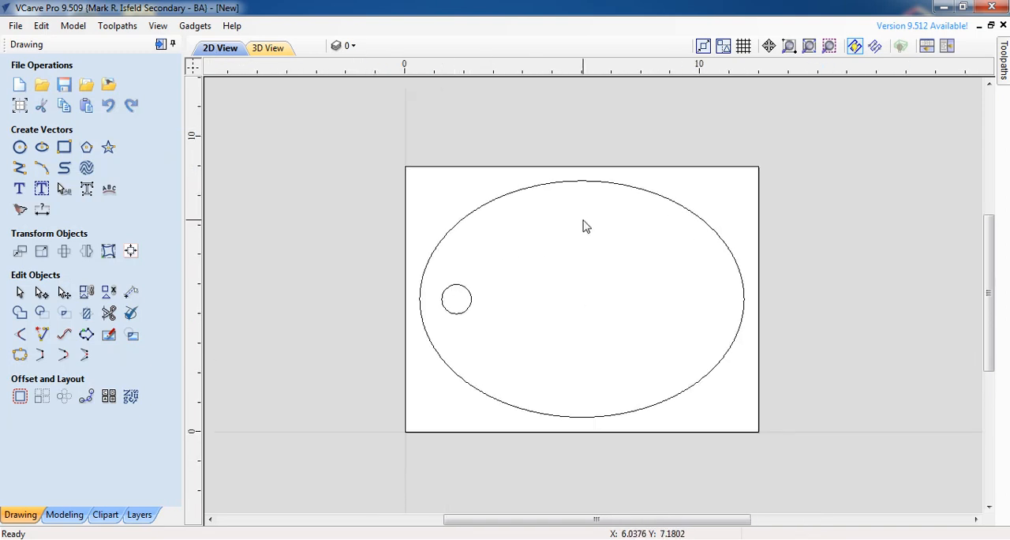
left_click(442, 172)
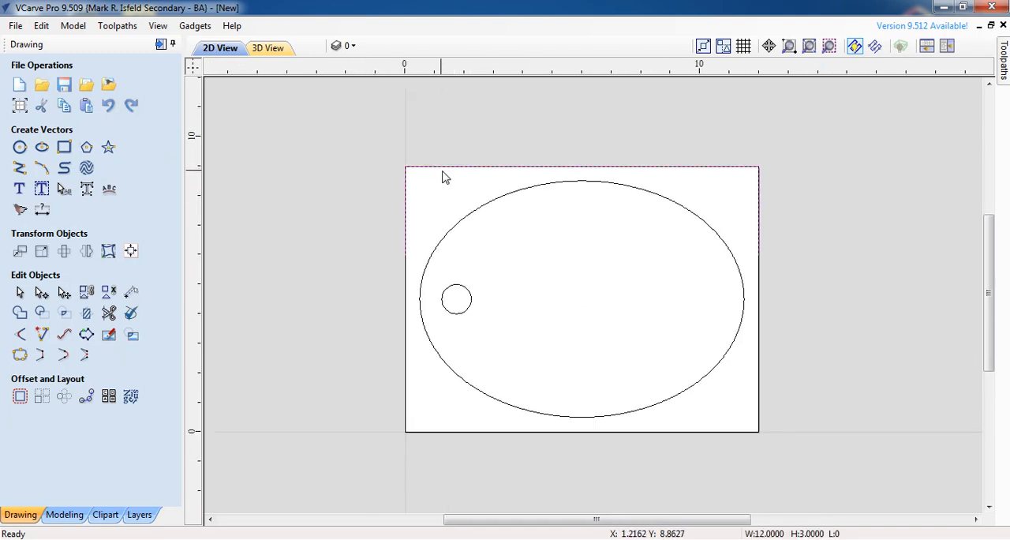
key("Delete")
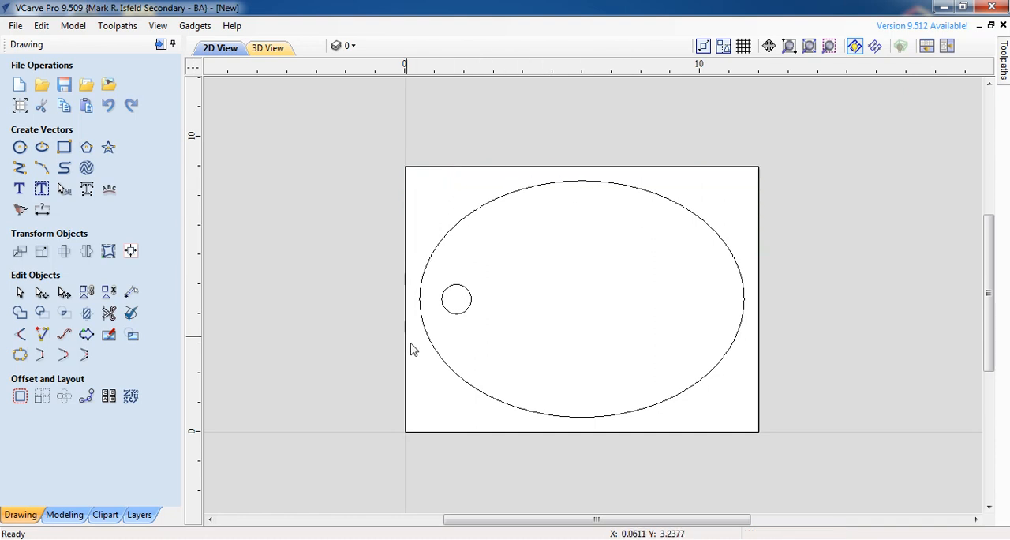
Step: Check the oval board outline and the small hole circle by selecting each separately, and leave both deselected
left_click(683, 392)
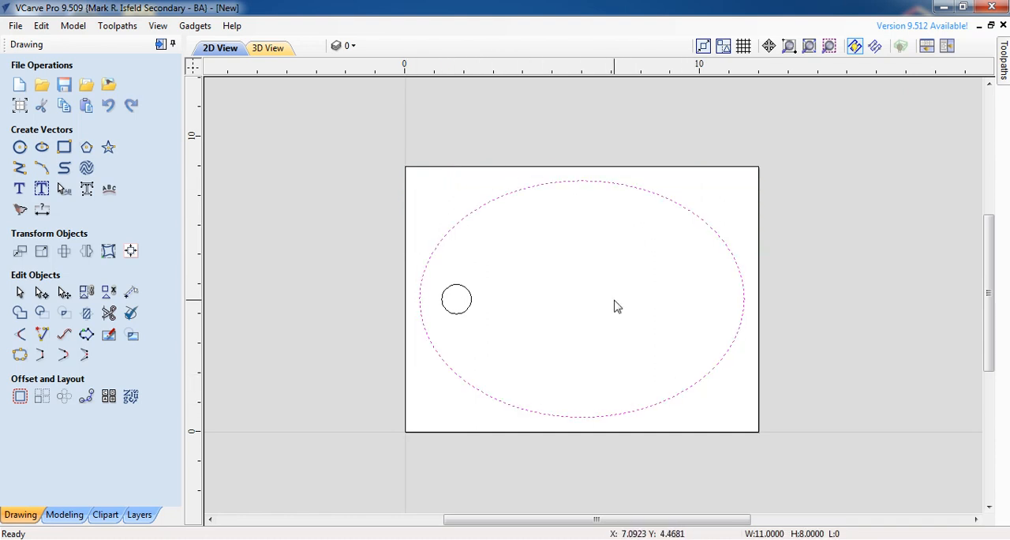
left_click(488, 300)
left_click(471, 298)
left_click(553, 300)
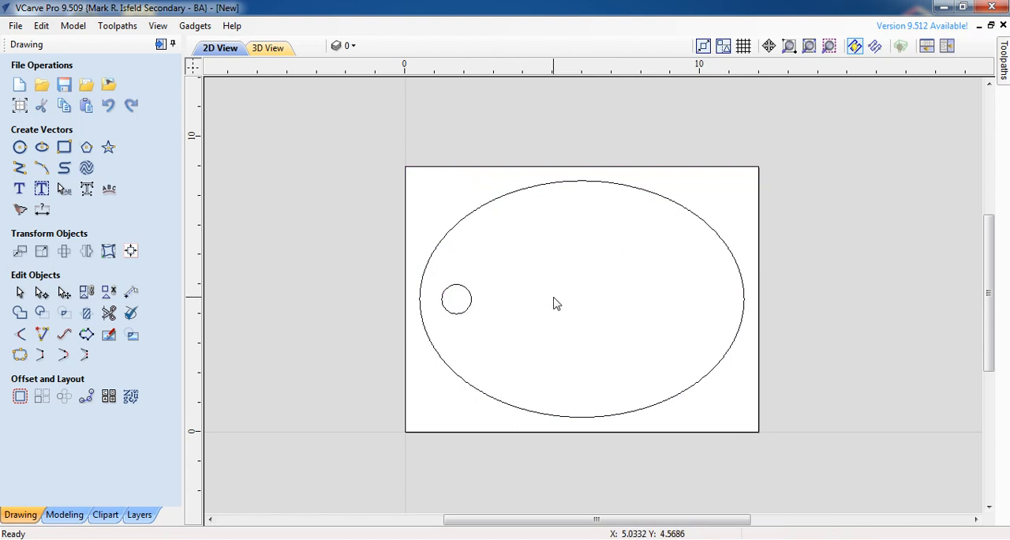